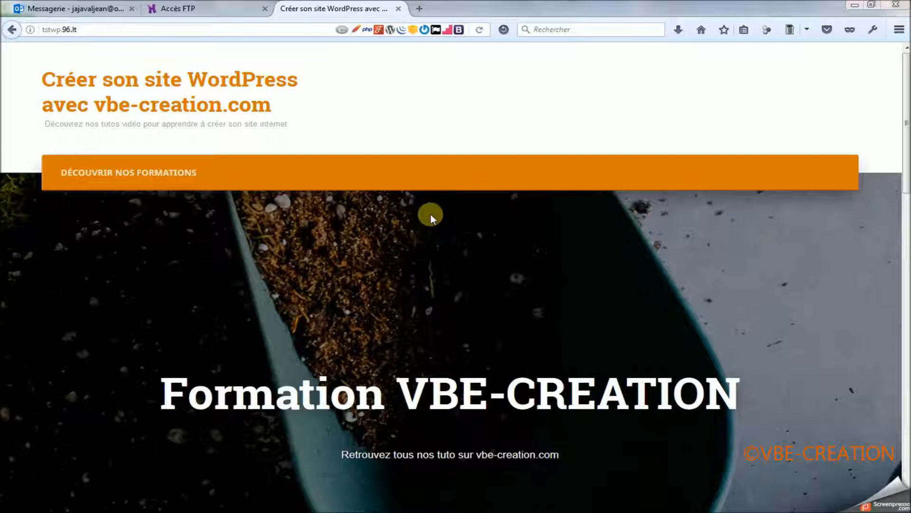
Look over the WordPress site's home page and its web address
double_click(616, 325)
click(697, 104)
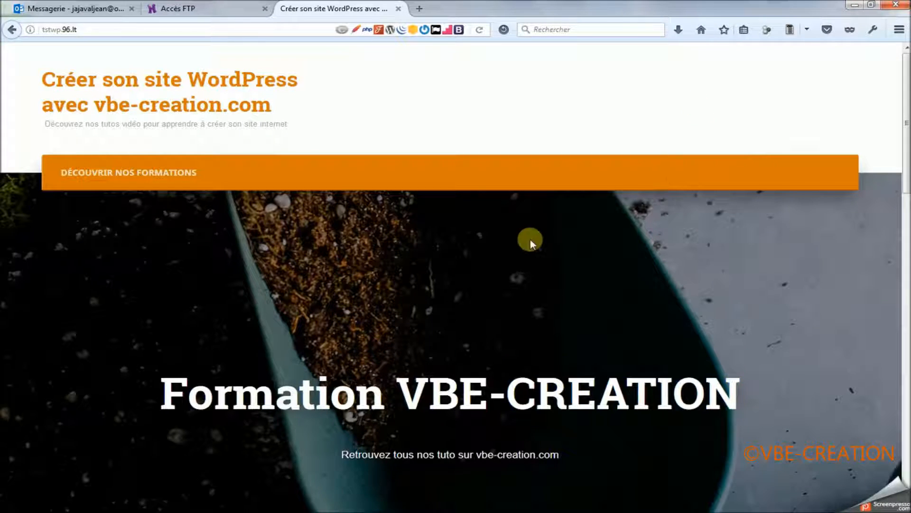
scroll(528, 241, down, 10)
scroll(527, 240, up, 10)
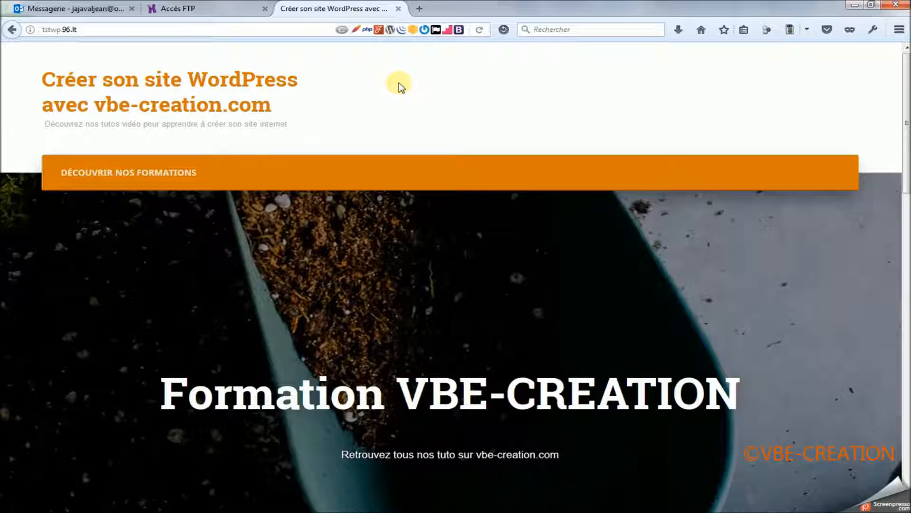
click(37, 32)
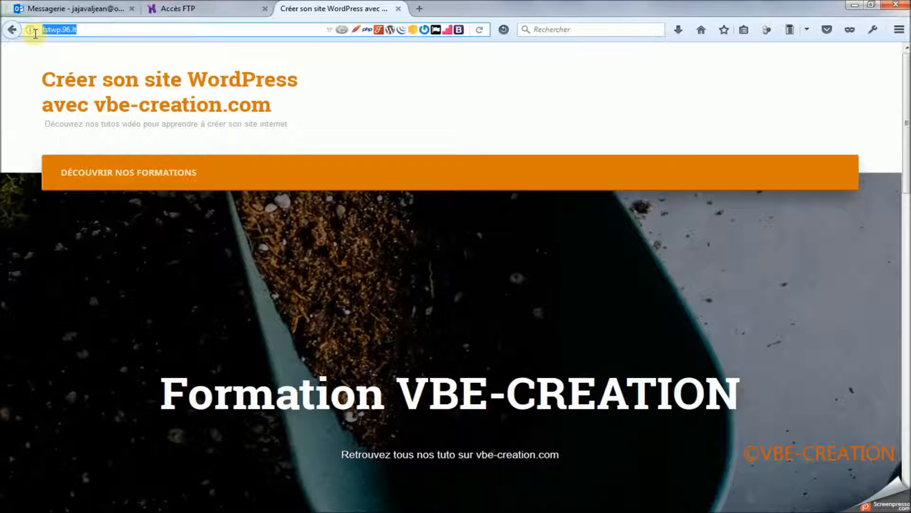
click(93, 32)
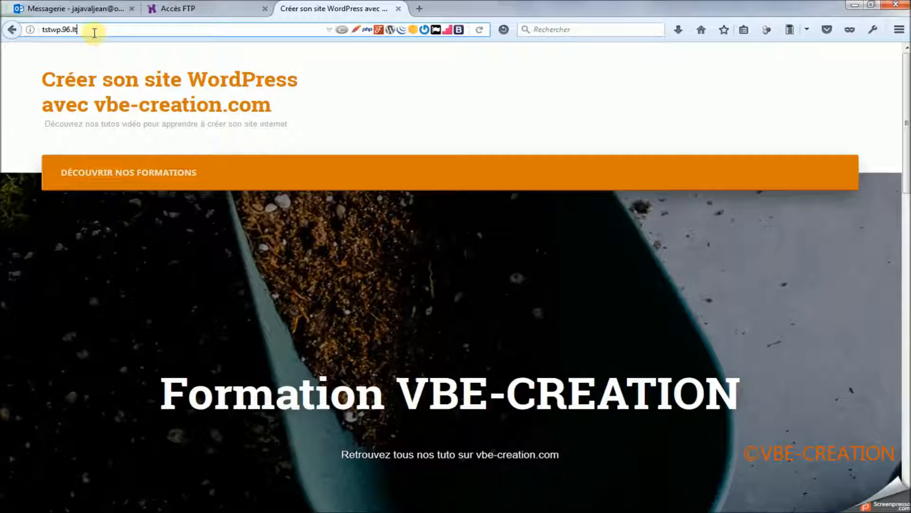
drag(62, 31, 79, 27)
click(437, 113)
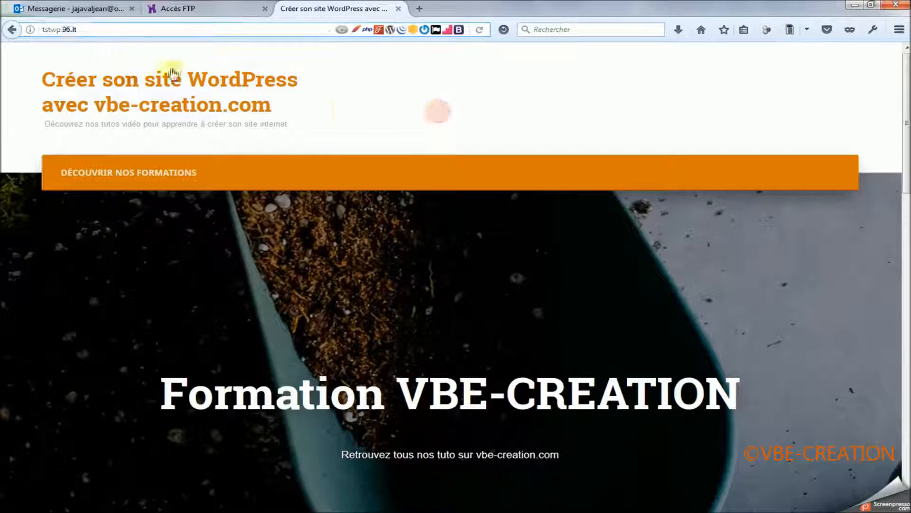
drag(84, 30, 63, 29)
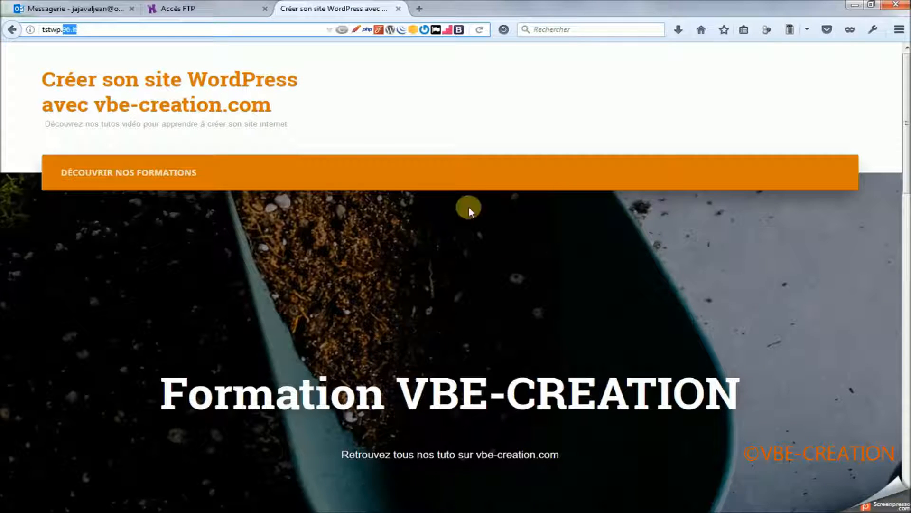
Switch to the Hostinger control panel and open the hosting dashboard for tstwp.96.lt
click(203, 11)
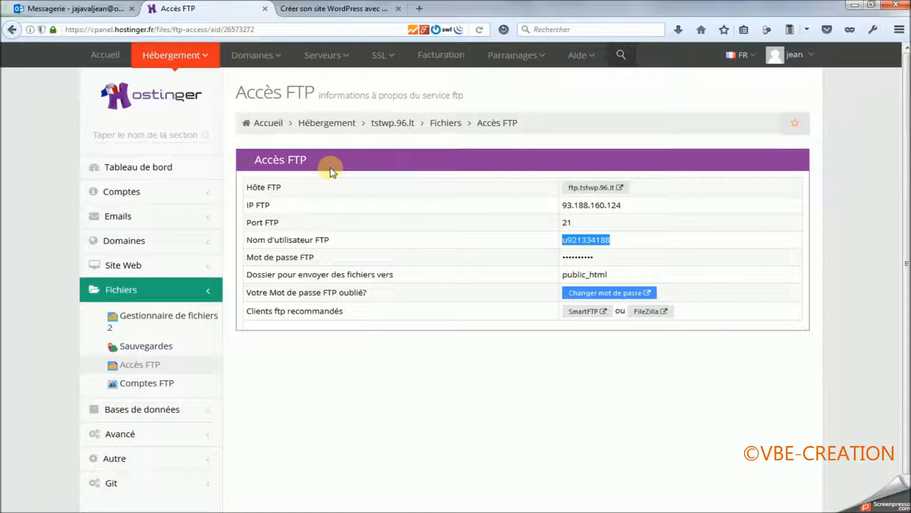
mouse_move(139, 49)
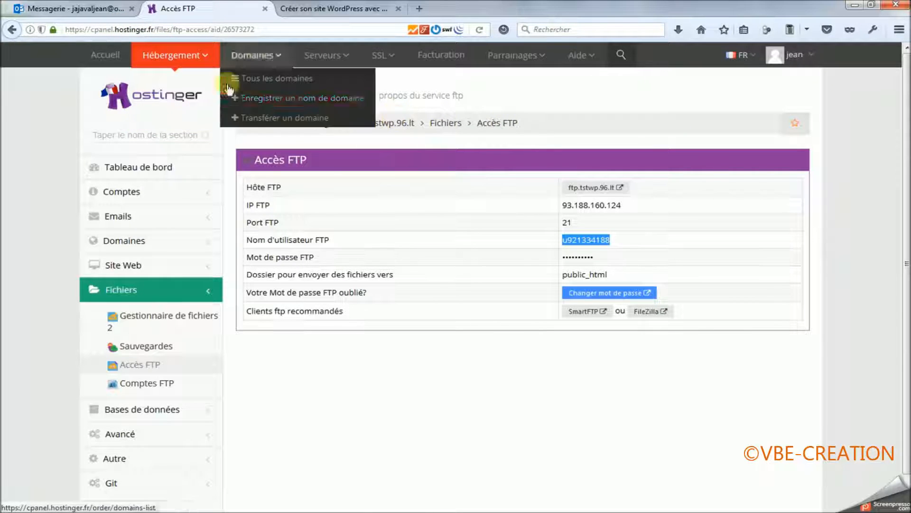
click(602, 381)
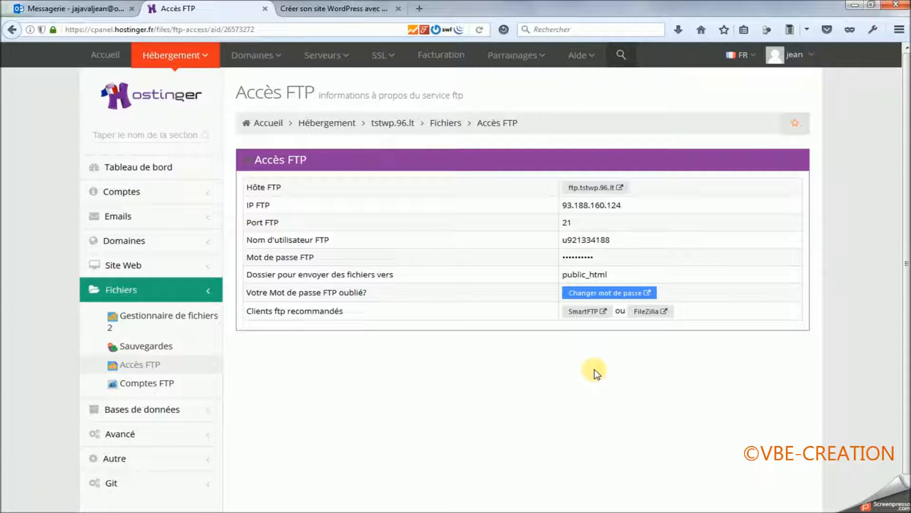
click(151, 169)
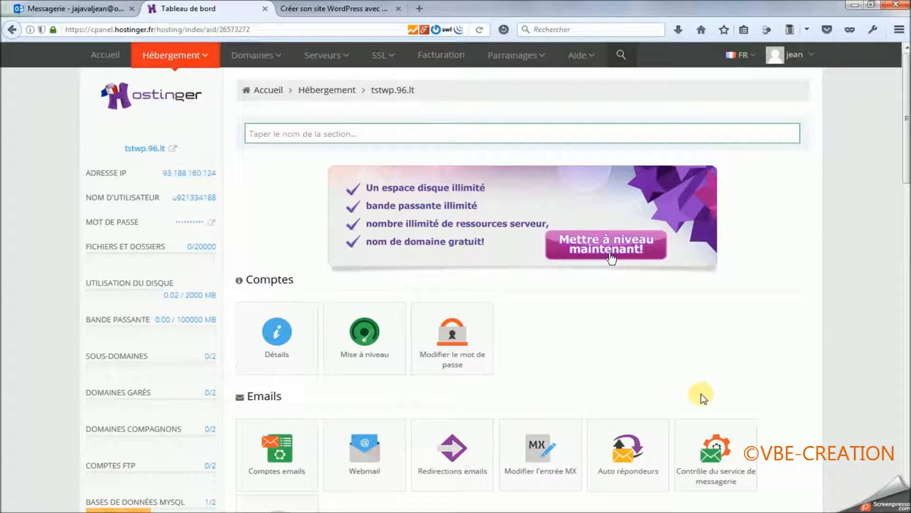
scroll(650, 380, down, 1)
scroll(650, 380, down, 2)
scroll(651, 380, up, 3)
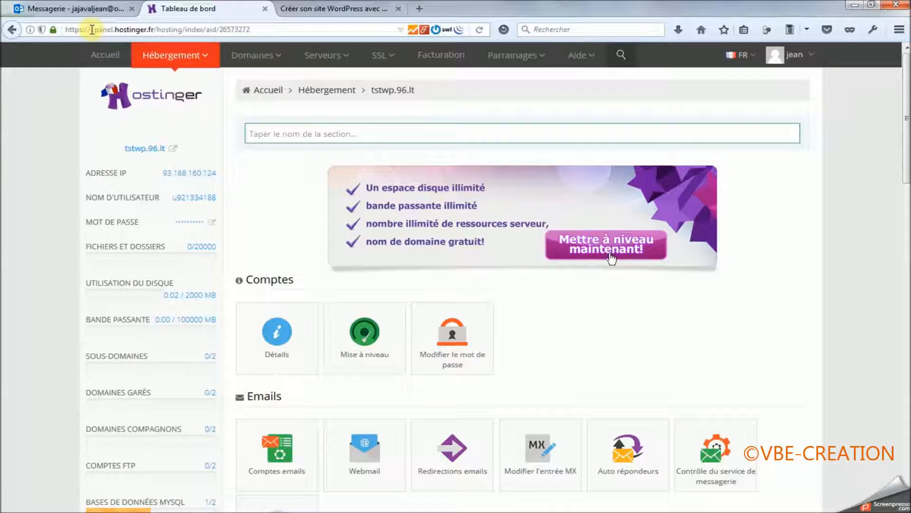
drag(91, 30, 113, 30)
click(599, 300)
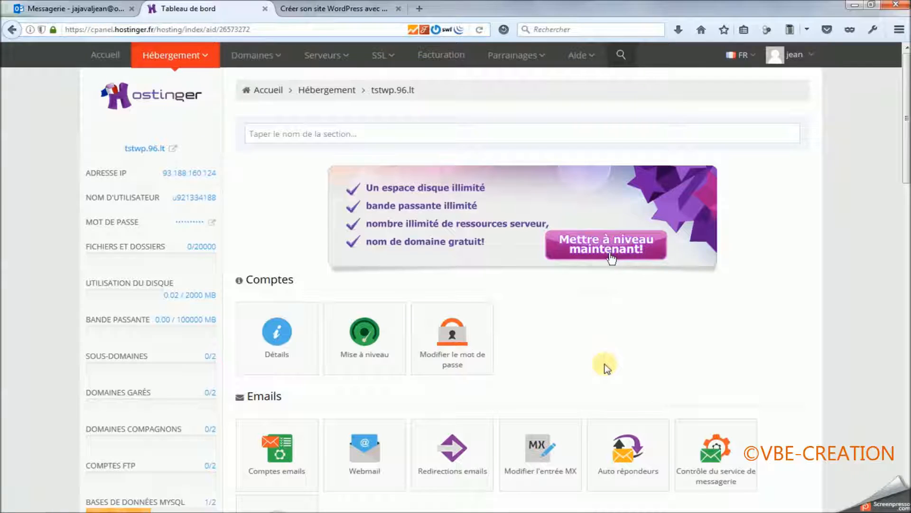
Generate a new backup from the Sauvegardes page of the hosting account, agreeing to replace the current backup
scroll(342, 305, down, 10)
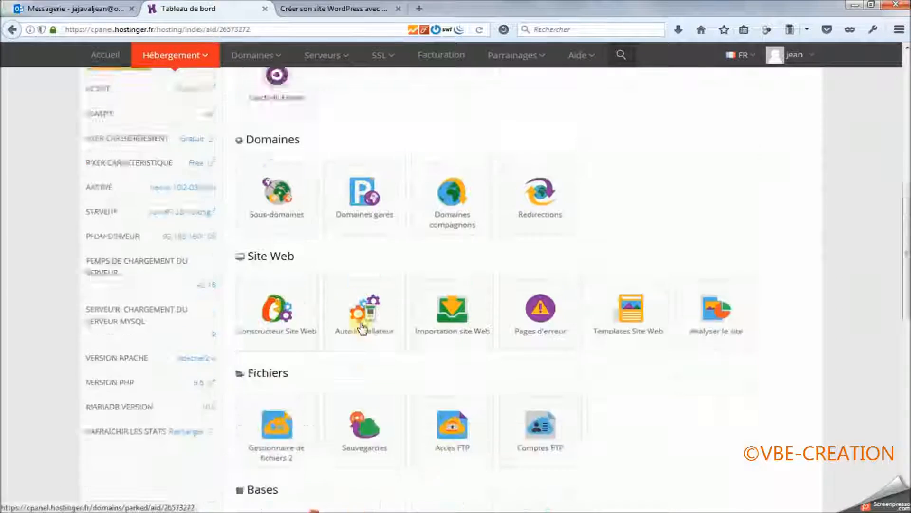
scroll(361, 326, down, 5)
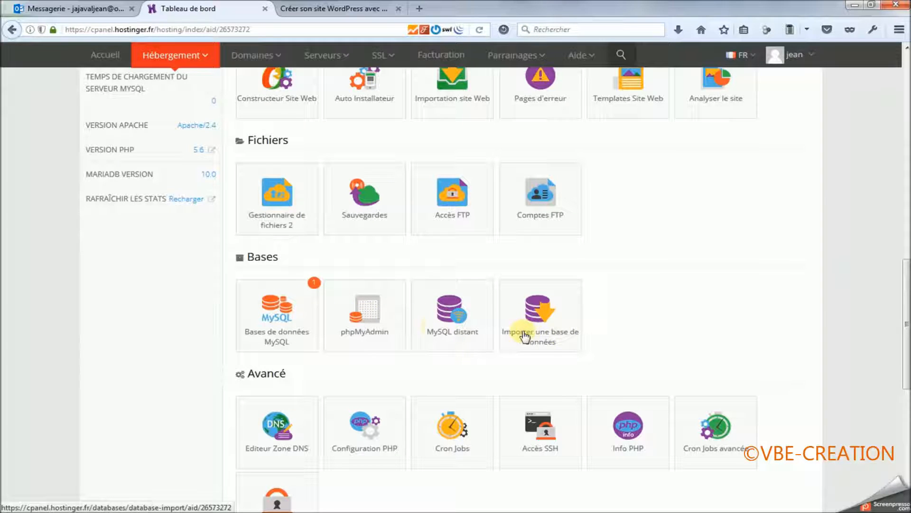
click(364, 202)
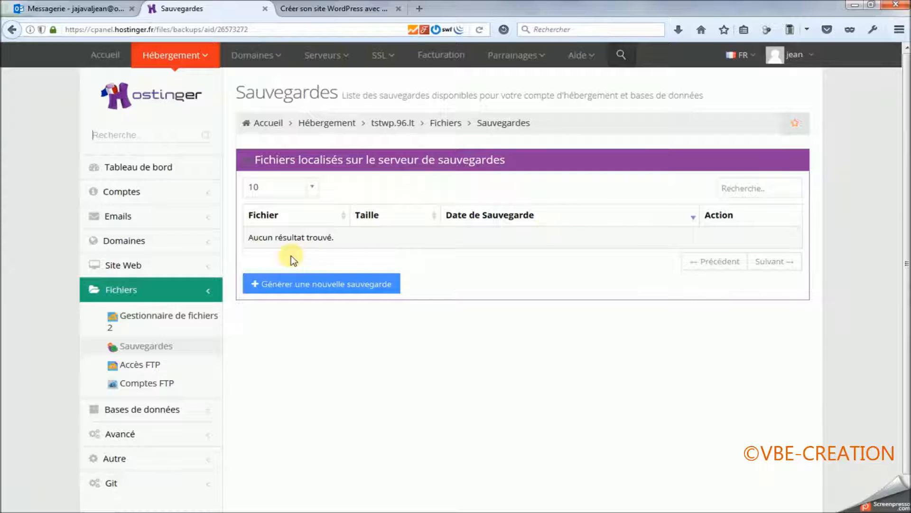
click(296, 287)
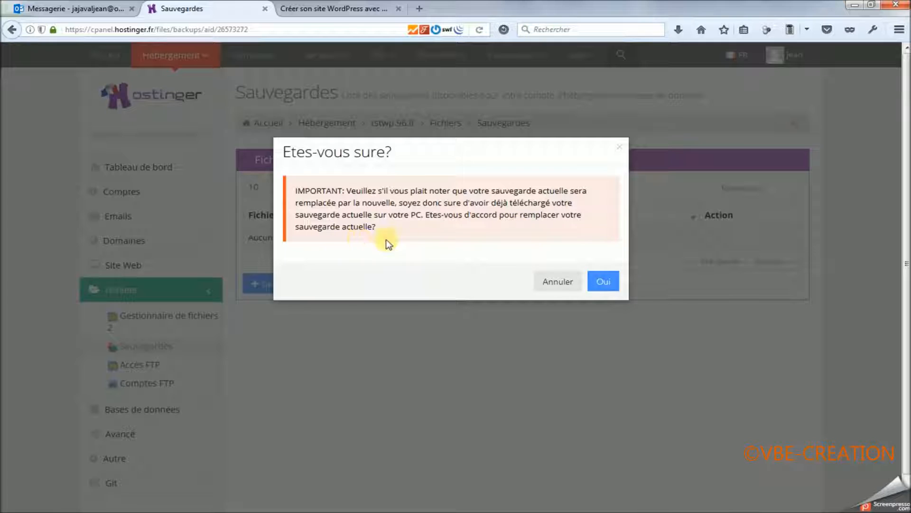
click(603, 283)
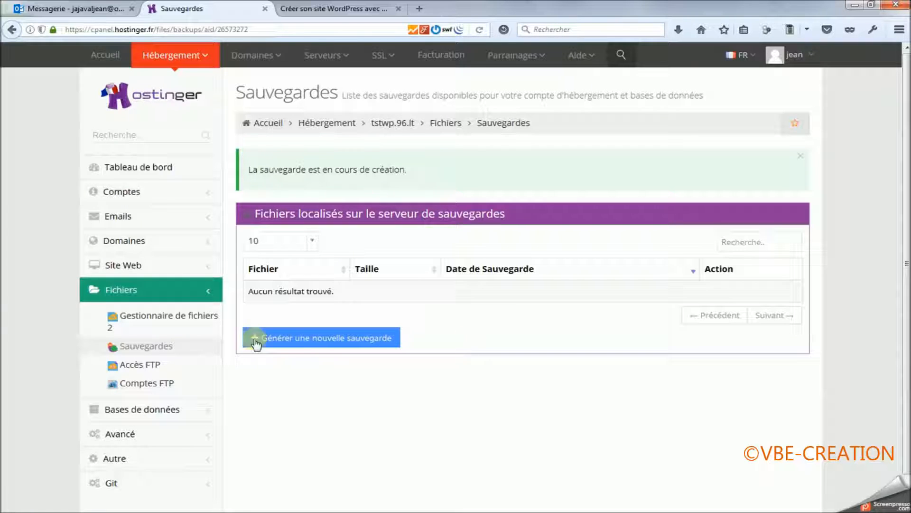
scroll(344, 361, down, 1)
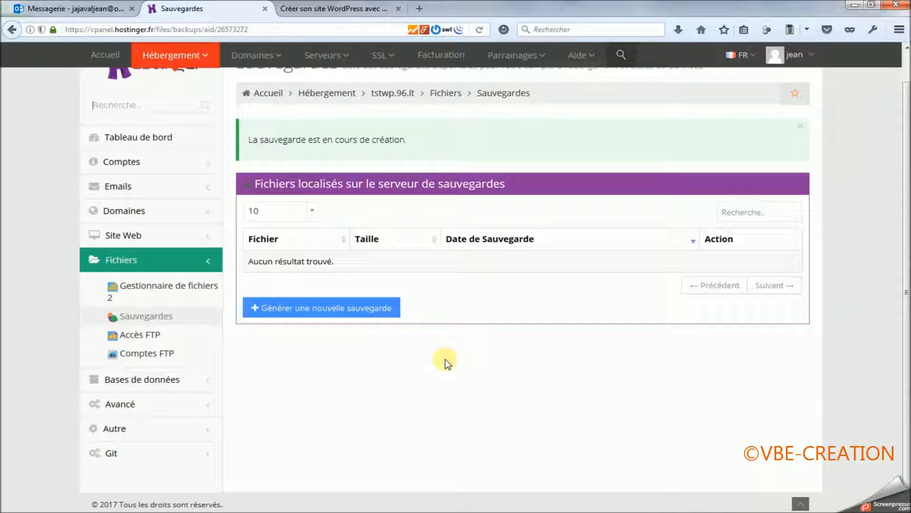
scroll(449, 361, up, 2)
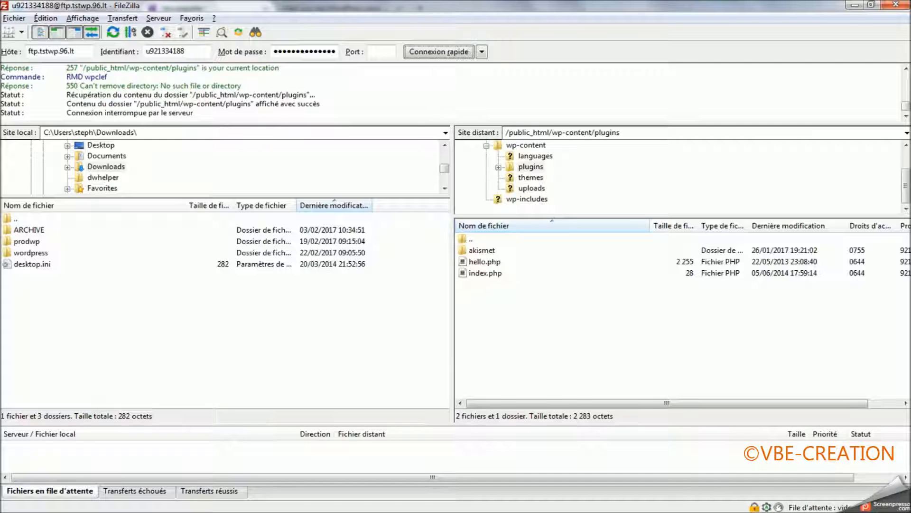
Switch to FileZilla and display the contents of the remote public_html folder
drag(319, 196, 319, 191)
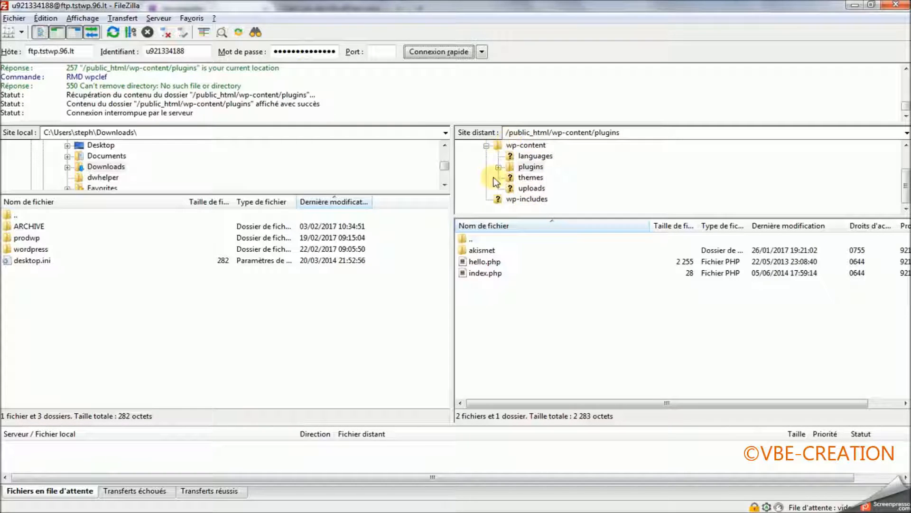
click(483, 145)
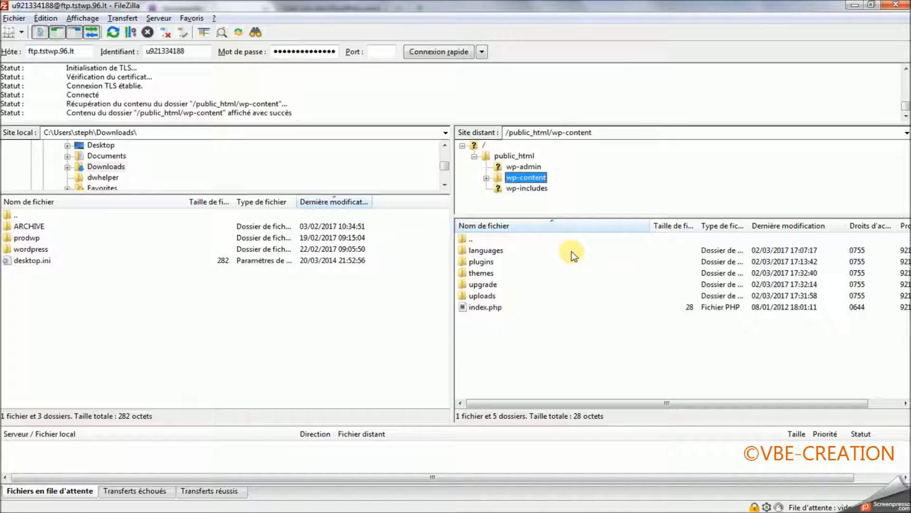
click(517, 156)
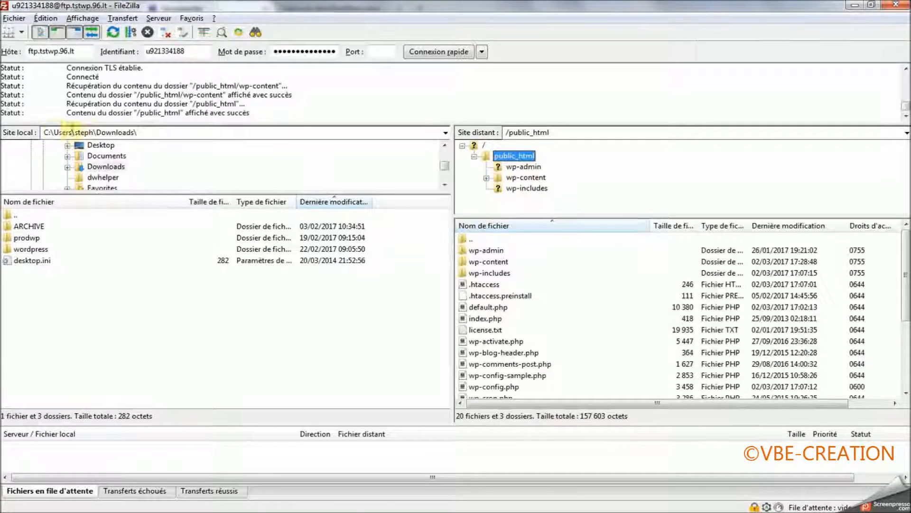
Create a folder named "20170302 saveSiteHostinger" in the local Downloads directory and open it
double_click(50, 133)
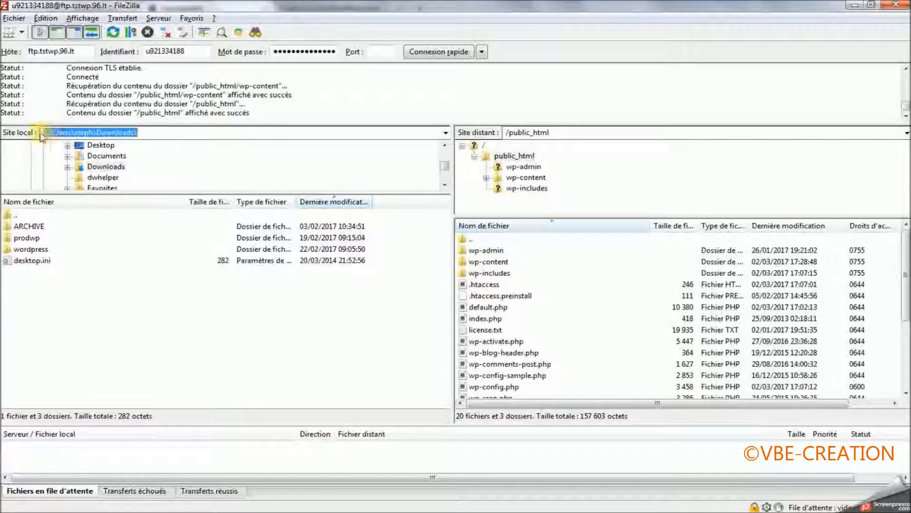
right_click(34, 304)
click(91, 373)
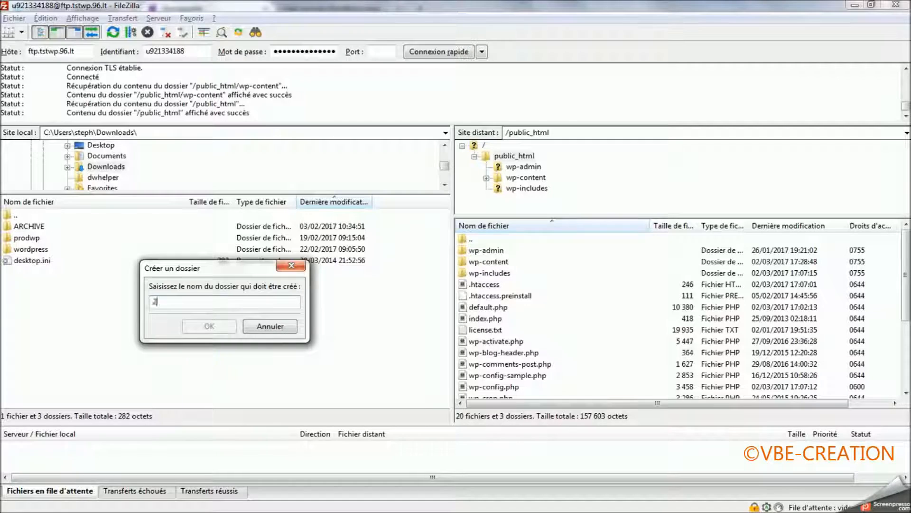
text(20170)
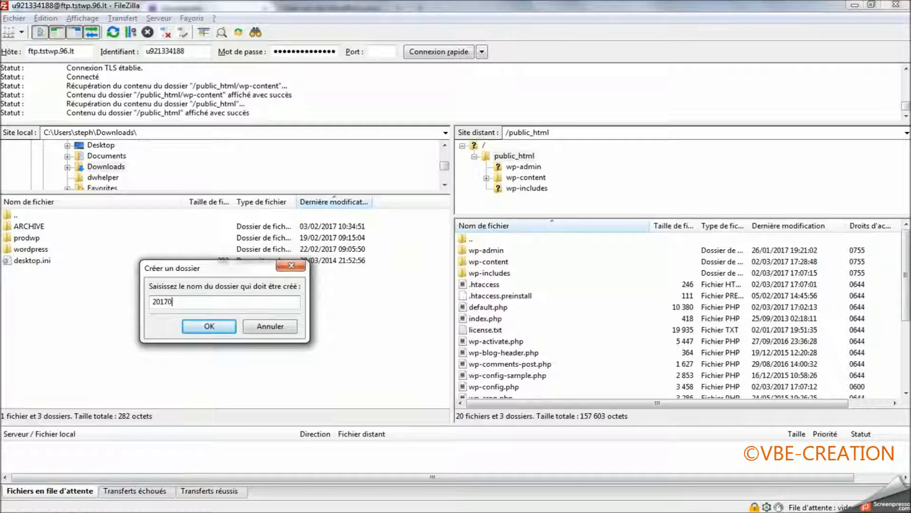
text(302)
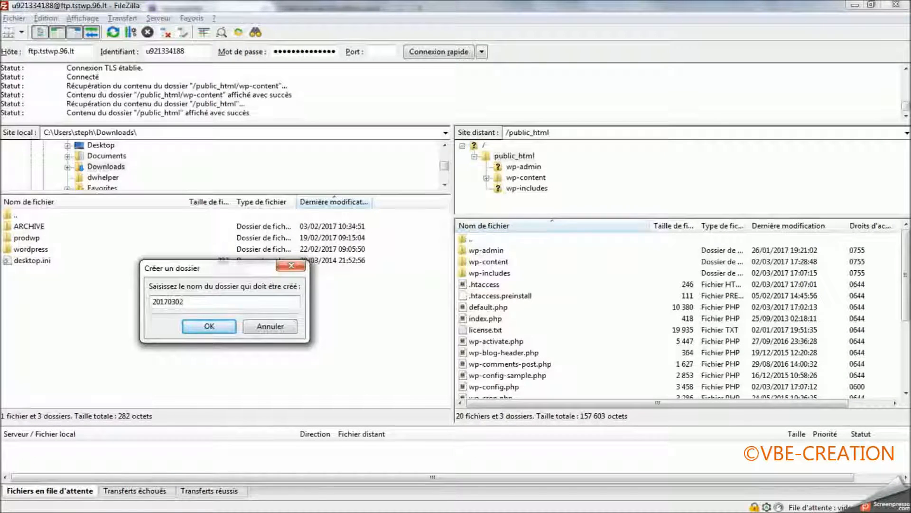
text( save site)
key(BackSpace)
key(BackSpace)
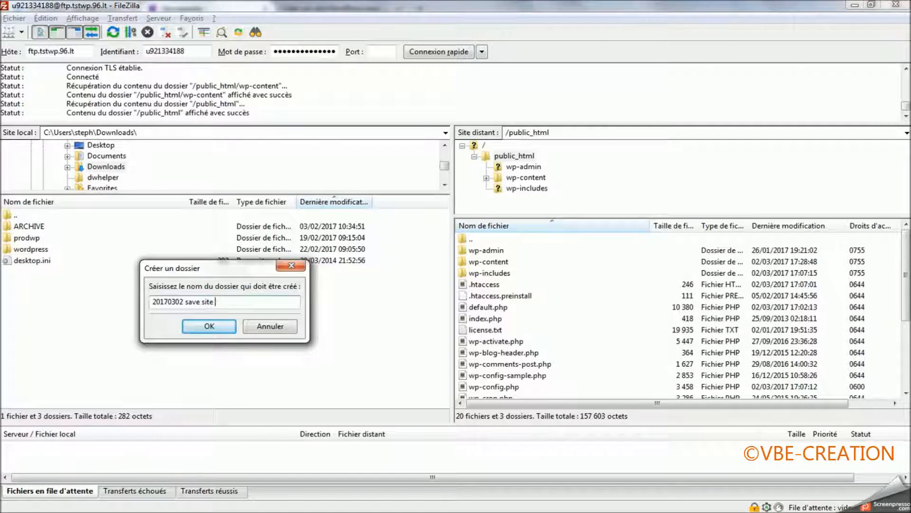
key(BackSpace)
text(SiteHosti)
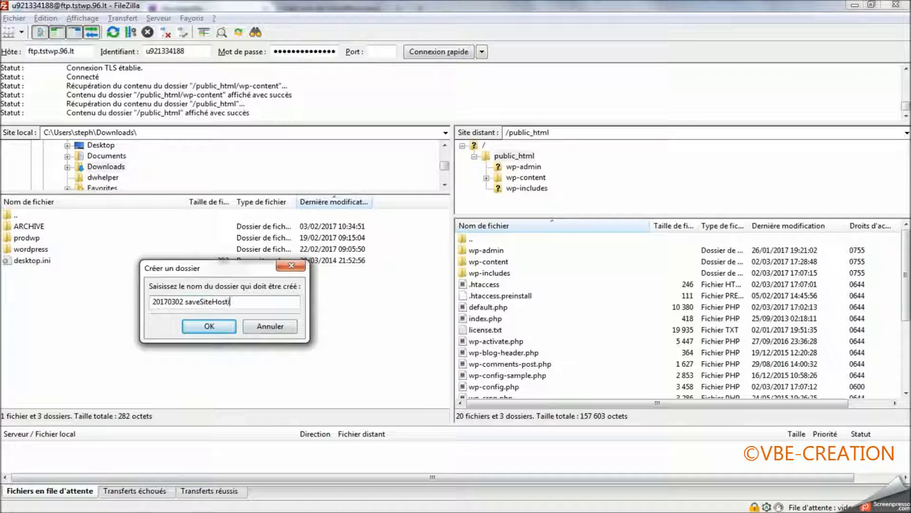
text(nger)
click(209, 326)
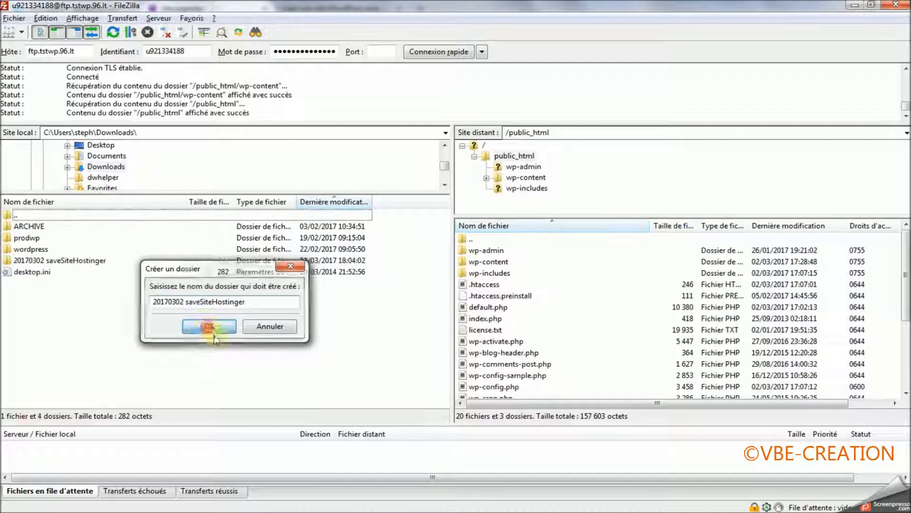
double_click(69, 262)
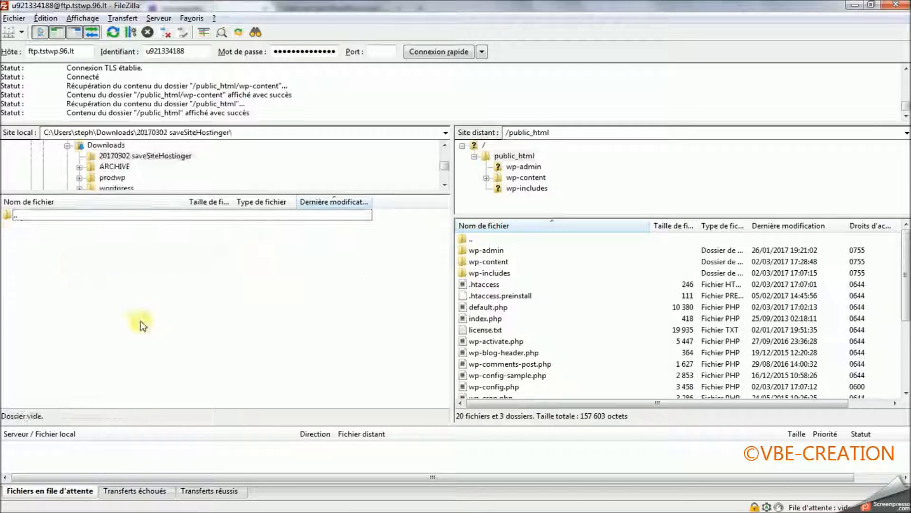
Download all files and folders of the remote public_html folder into the local 20170302 saveSiteHostinger folder
click(489, 251)
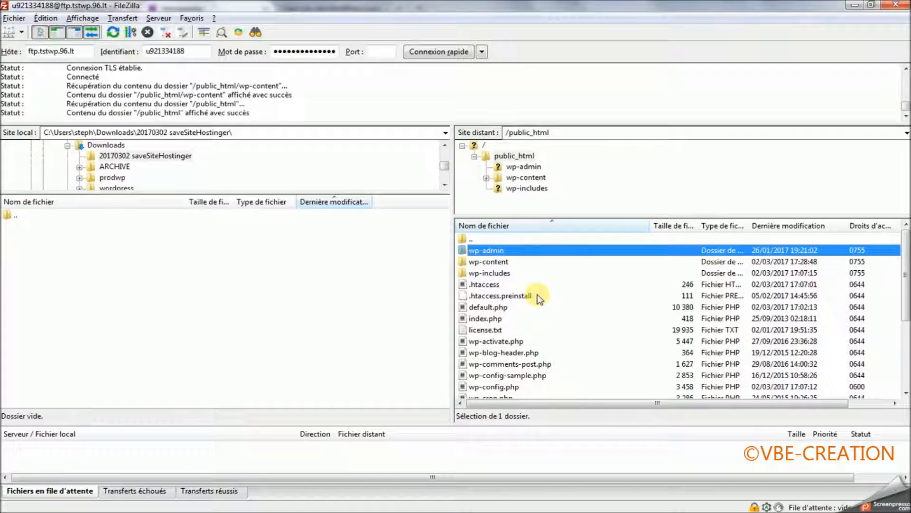
key(ctrl+a)
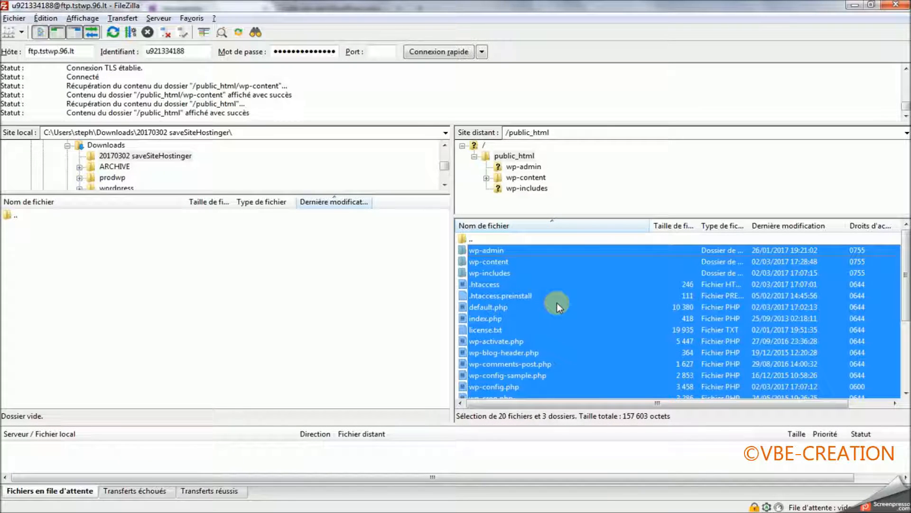
drag(557, 304, 62, 269)
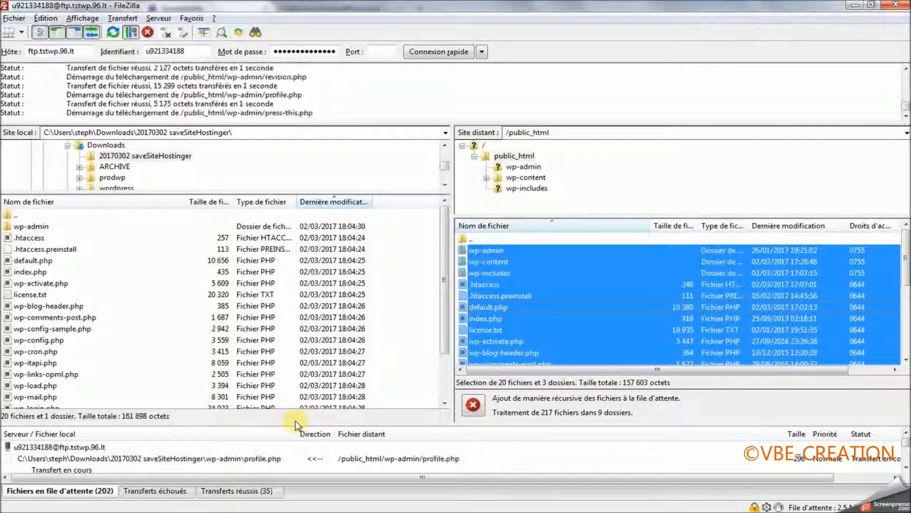
Switch to the browser and enter phpMyAdmin for the site's MySQL database from the hosting account's database section
mouse_move(430, 511)
click(429, 467)
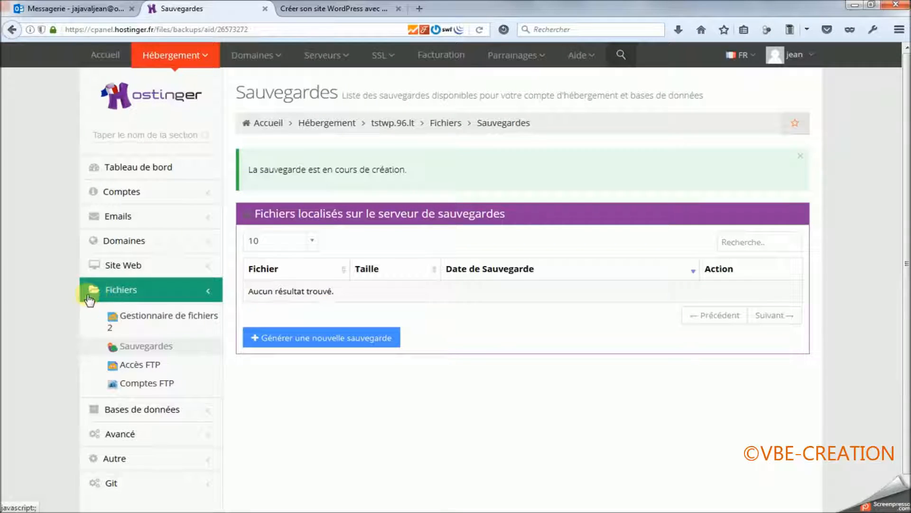
click(138, 413)
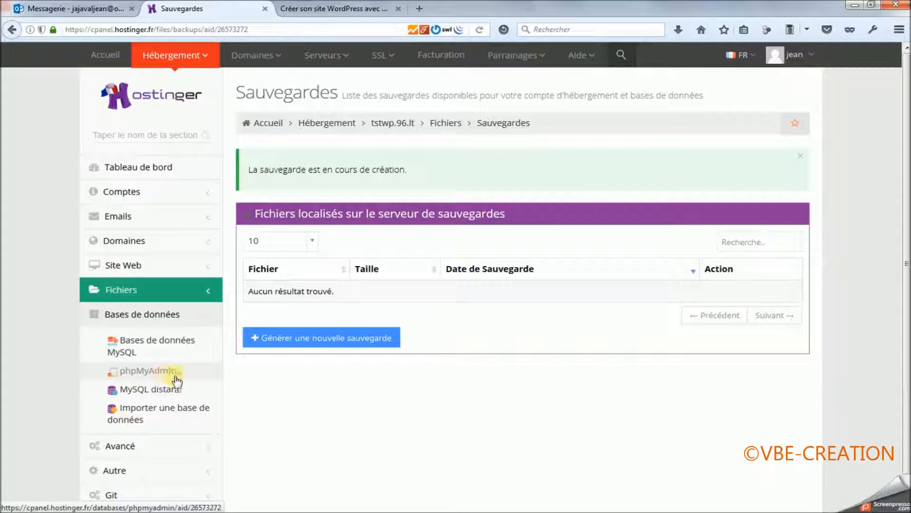
click(145, 375)
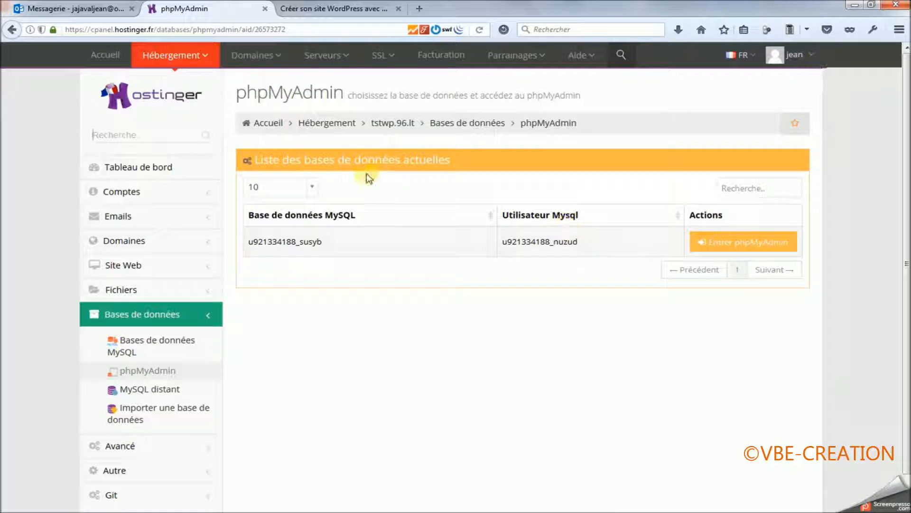
click(746, 245)
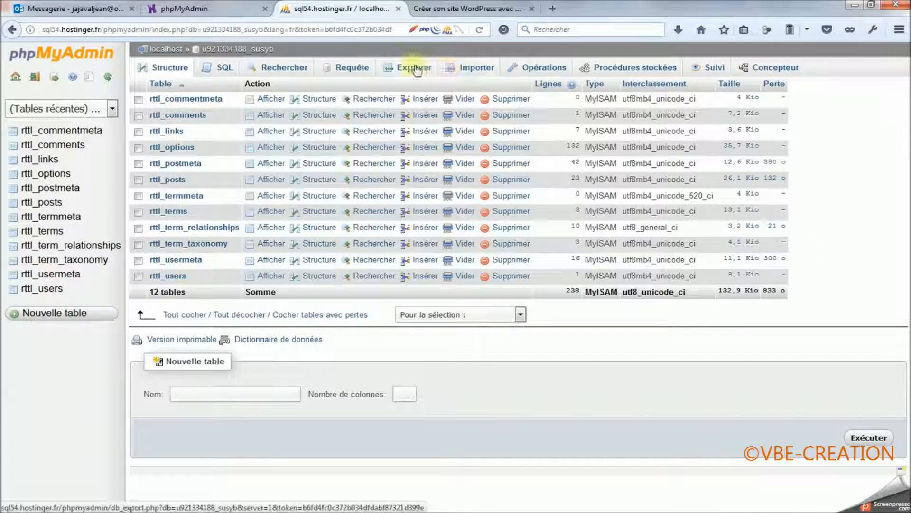
Export the whole database with the Rapide method in SQL format and choose to save the resulting file
click(402, 74)
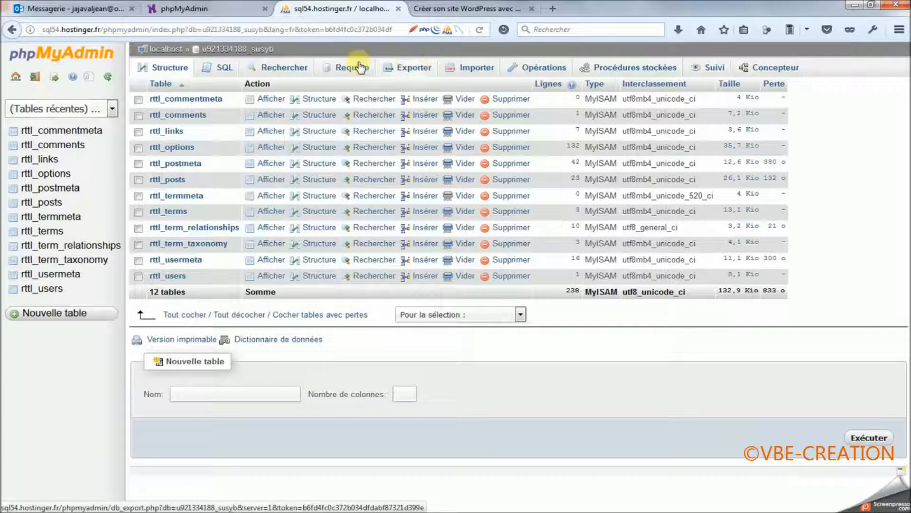
click(408, 70)
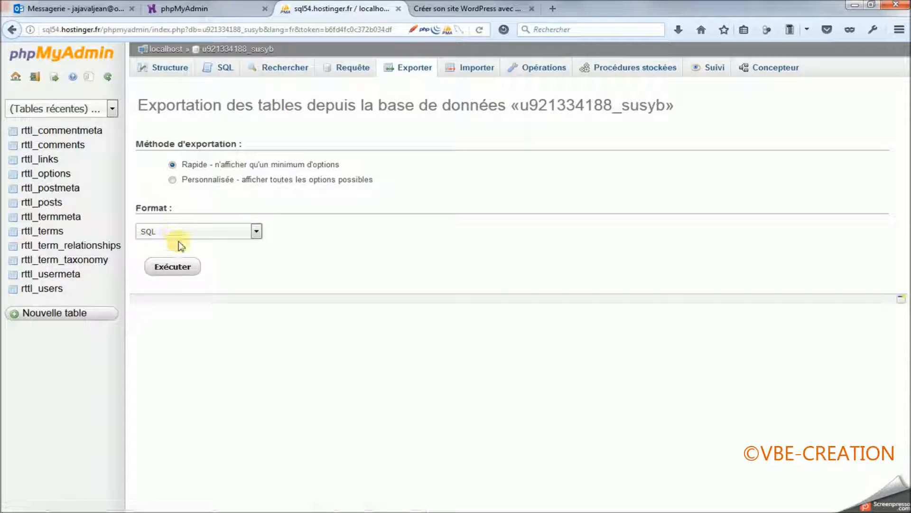
click(179, 280)
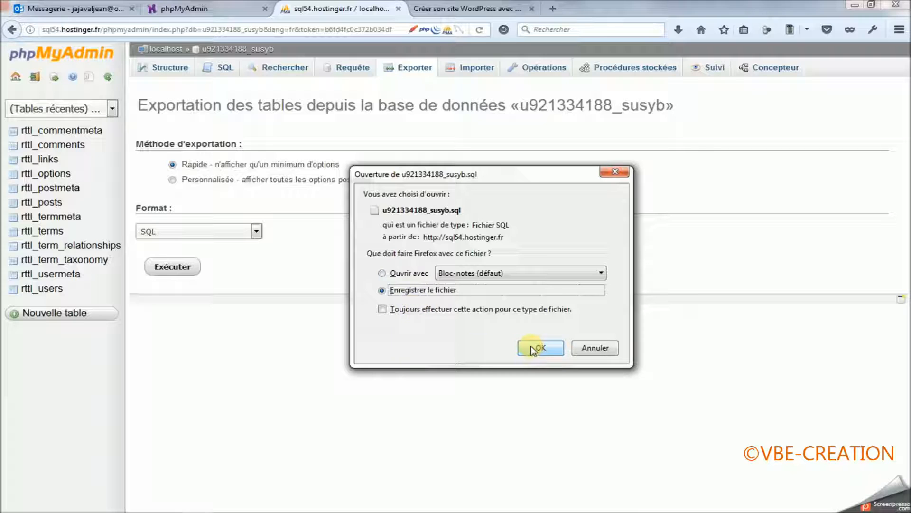
click(541, 348)
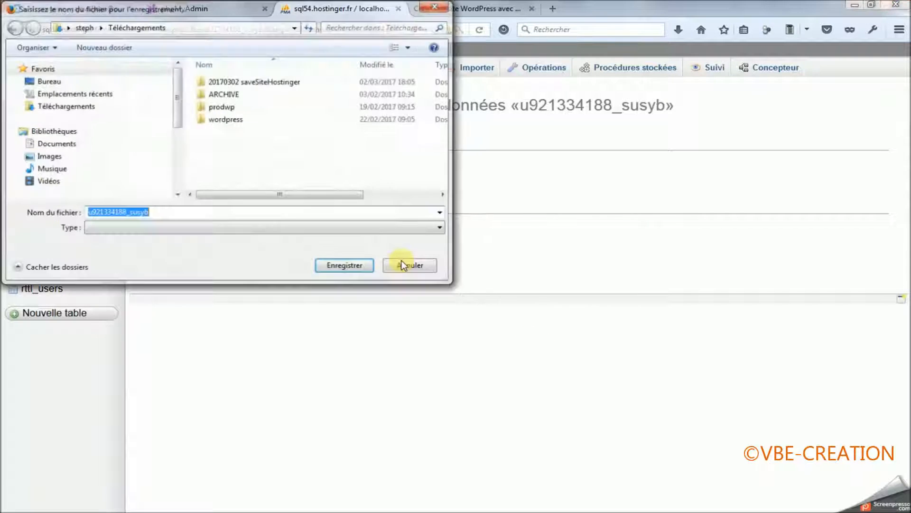
Create a folder named "bdd" inside 20170302 saveSiteHostinger and save the exported SQL file in it
double_click(271, 83)
right_click(249, 125)
mouse_move(327, 284)
click(417, 278)
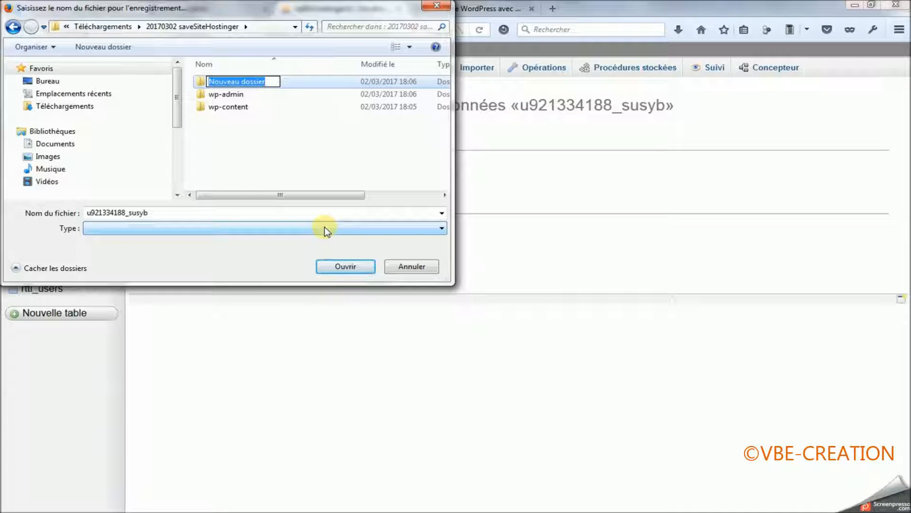
text(b)
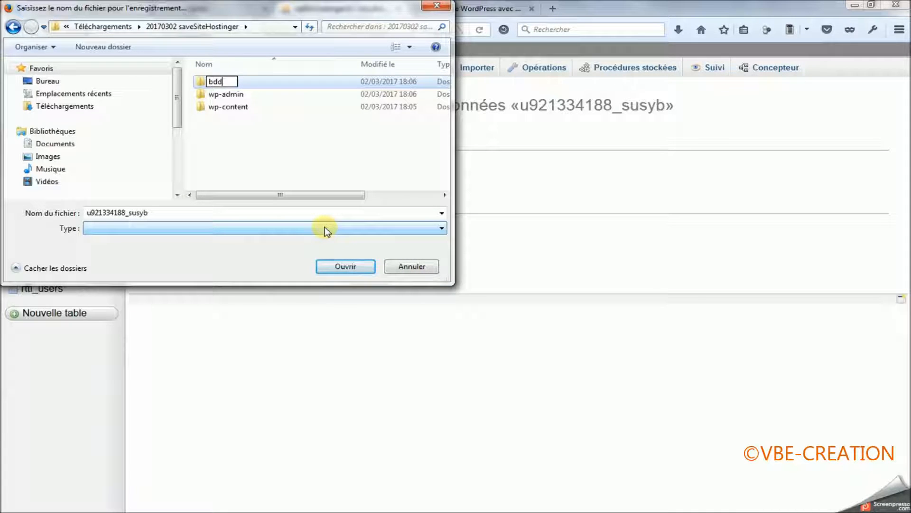
text(dd)
click(207, 145)
double_click(209, 82)
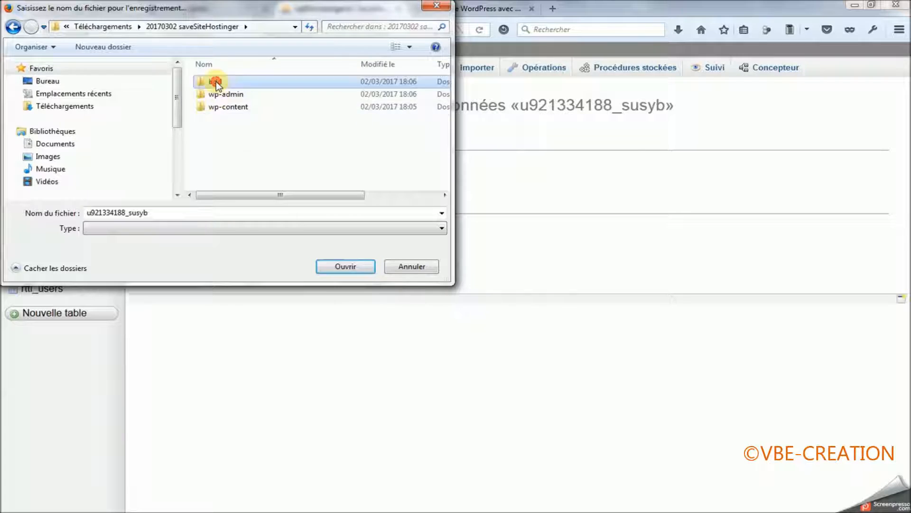
click(346, 266)
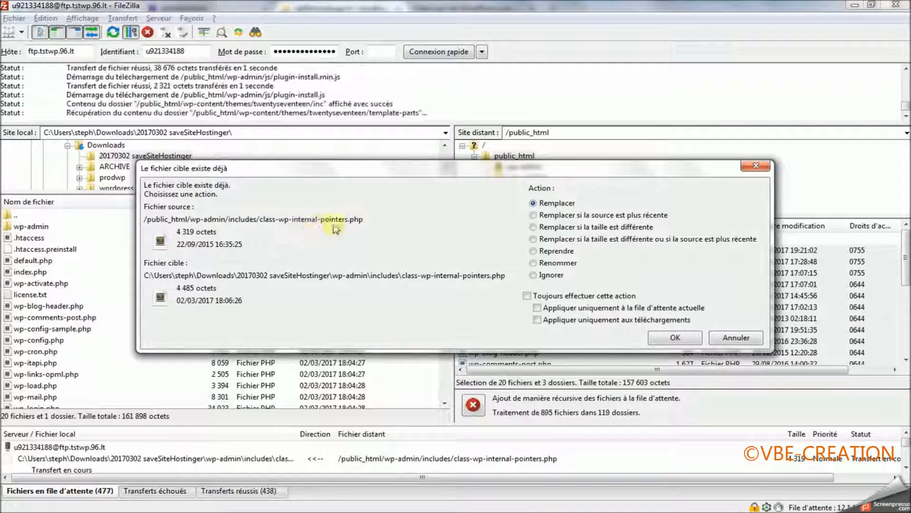
In FileZilla, choose Remplacer for the existing target file and apply this action to all further conflicts
click(527, 295)
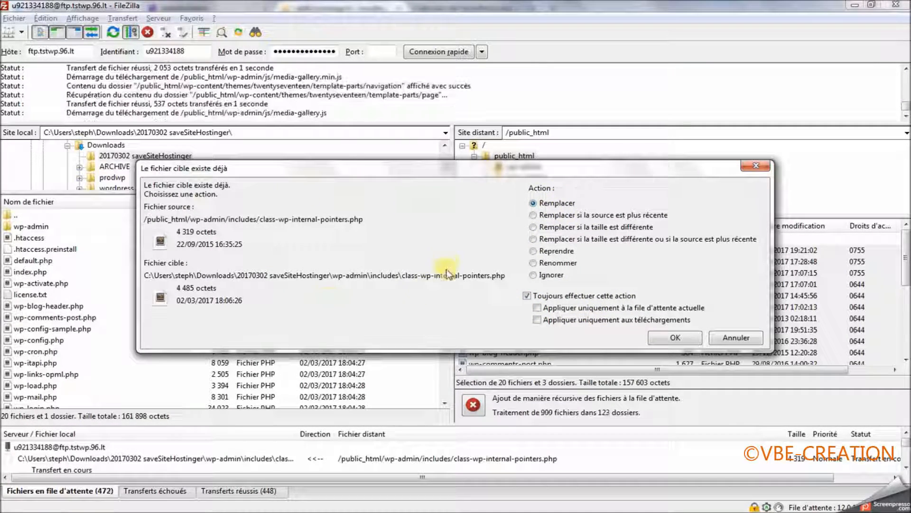
click(675, 338)
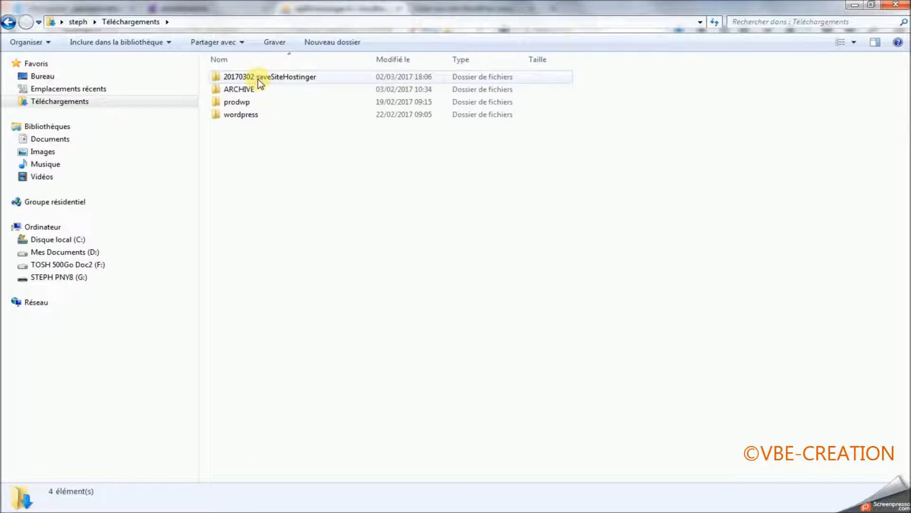
Open the bdd folder in the file explorer and check the exported database file's type in its properties
double_click(260, 78)
double_click(229, 76)
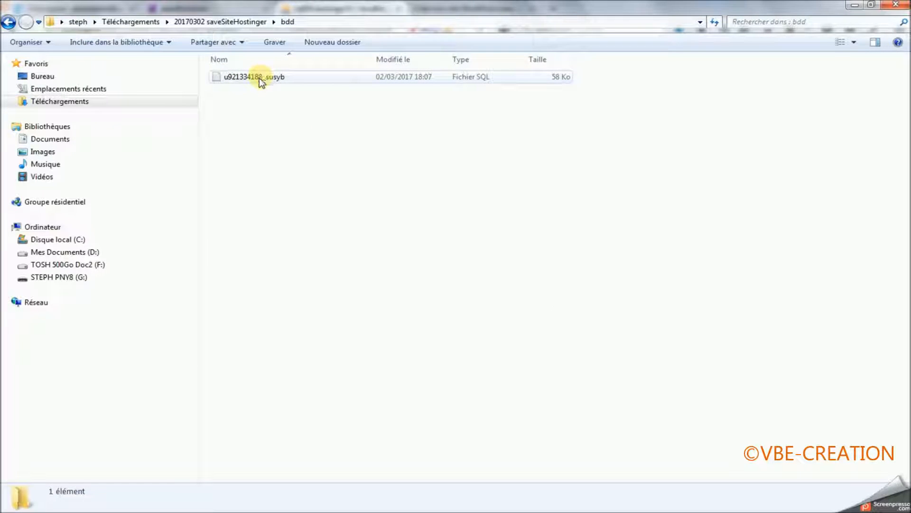
right_click(259, 78)
click(324, 255)
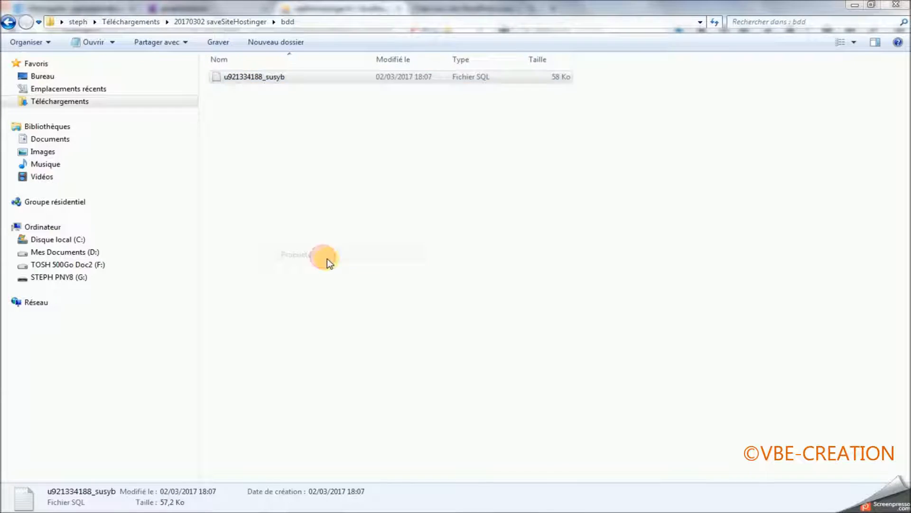
drag(398, 153, 378, 151)
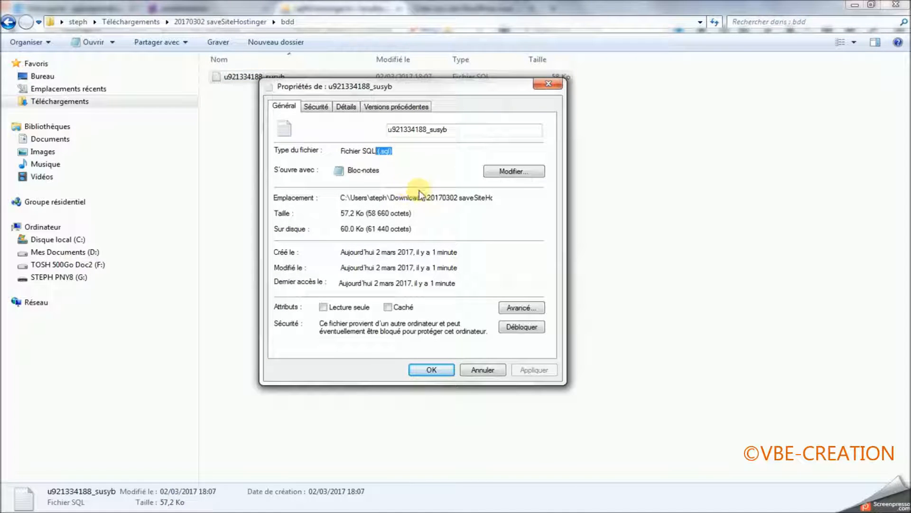
click(482, 370)
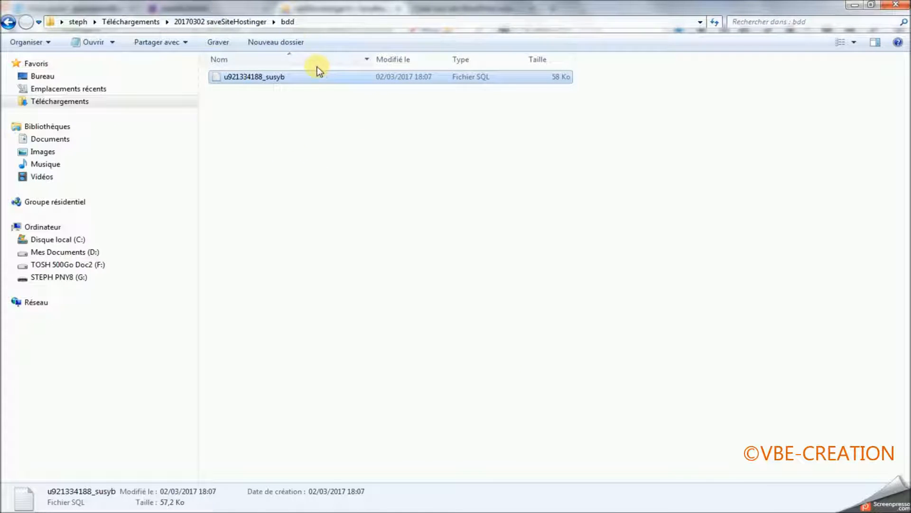
Review the contents of the 20170302 saveSiteHostinger folder and check the FTP transfer's progress in FileZilla
click(224, 22)
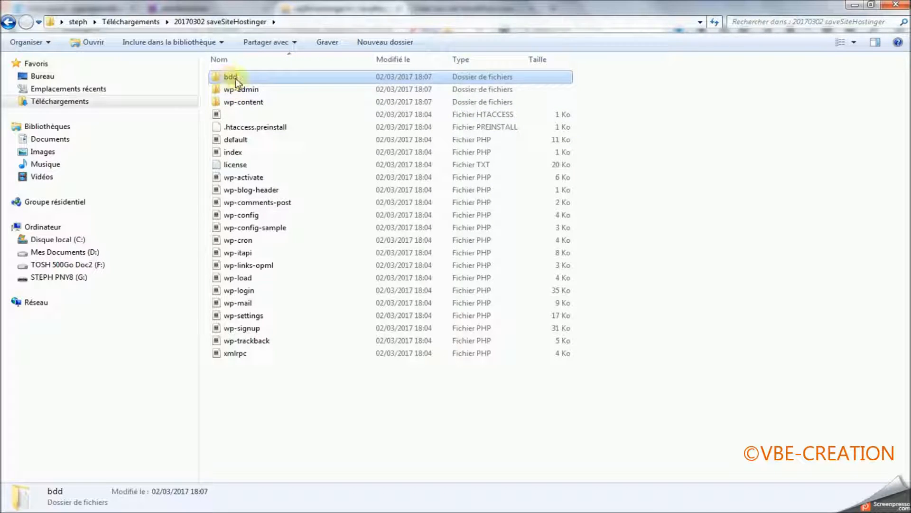
mouse_move(245, 79)
mouse_move(433, 512)
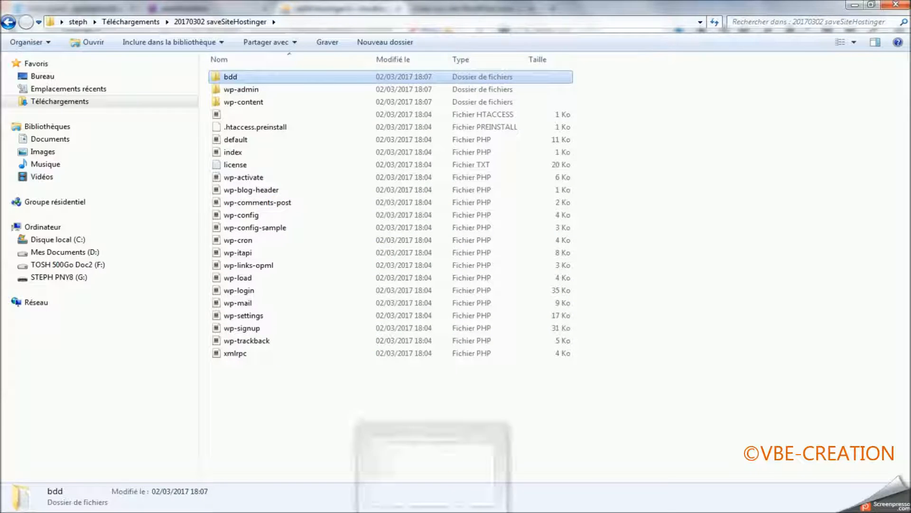
mouse_move(464, 512)
click(491, 469)
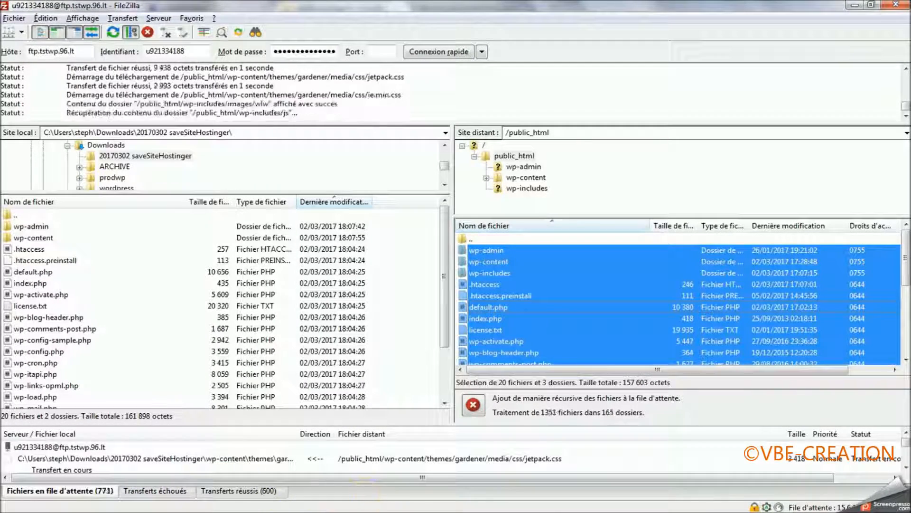
Switch to the browser, log out of phpMyAdmin and close its page
click(434, 512)
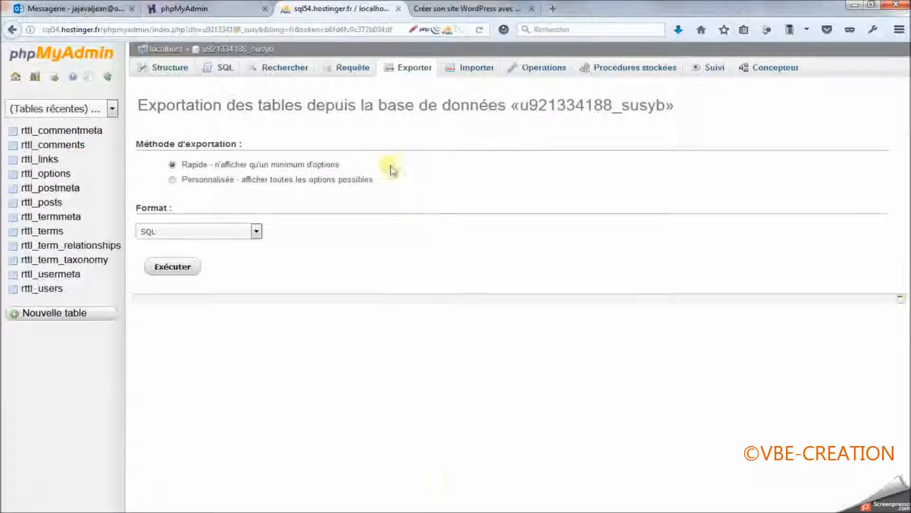
click(33, 77)
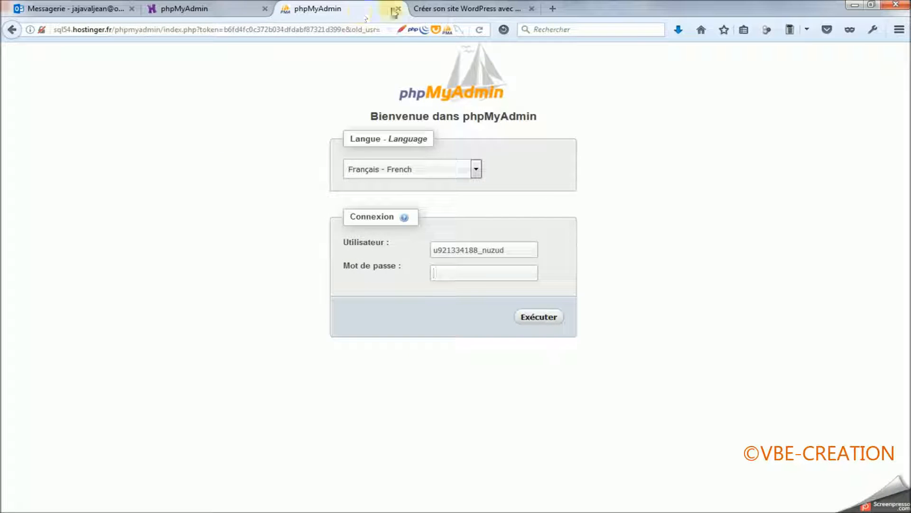
click(399, 9)
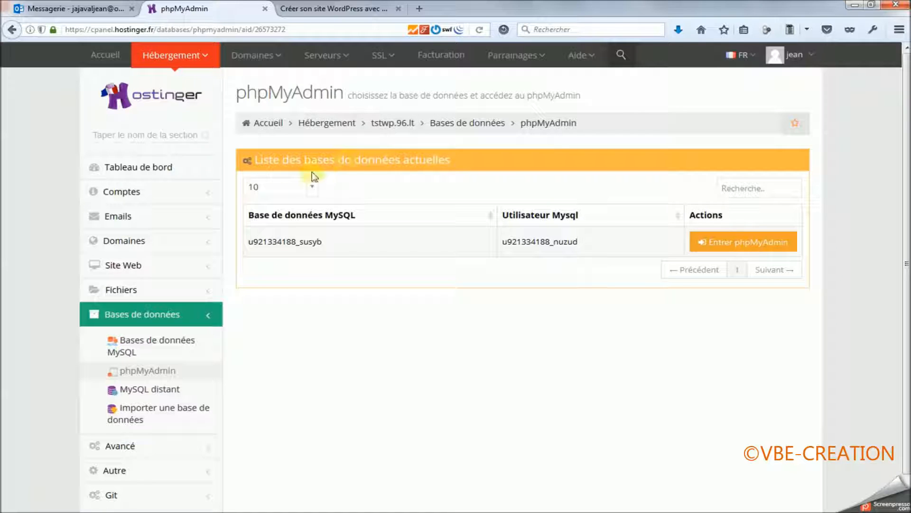
Reopen the hosting account's Sauvegardes page and examine the file extensions of the generated backup archives
click(121, 292)
click(139, 347)
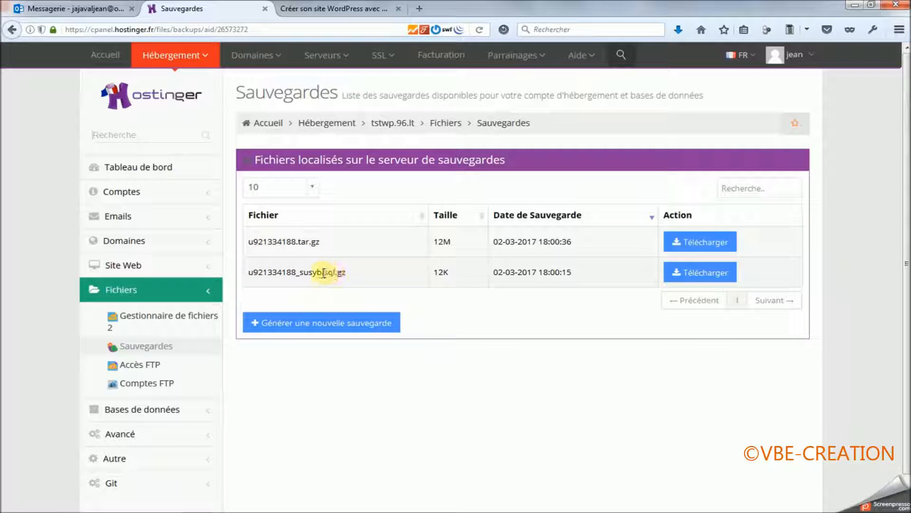
drag(322, 273, 330, 274)
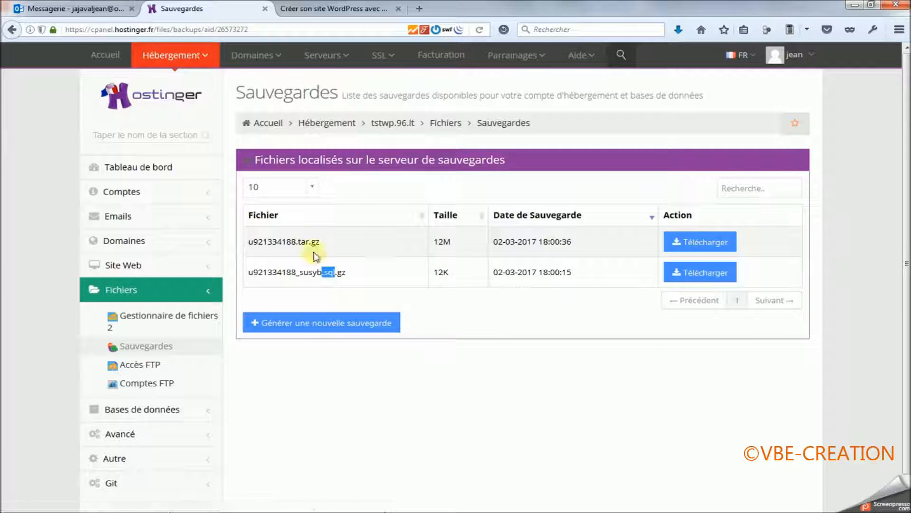
click(469, 316)
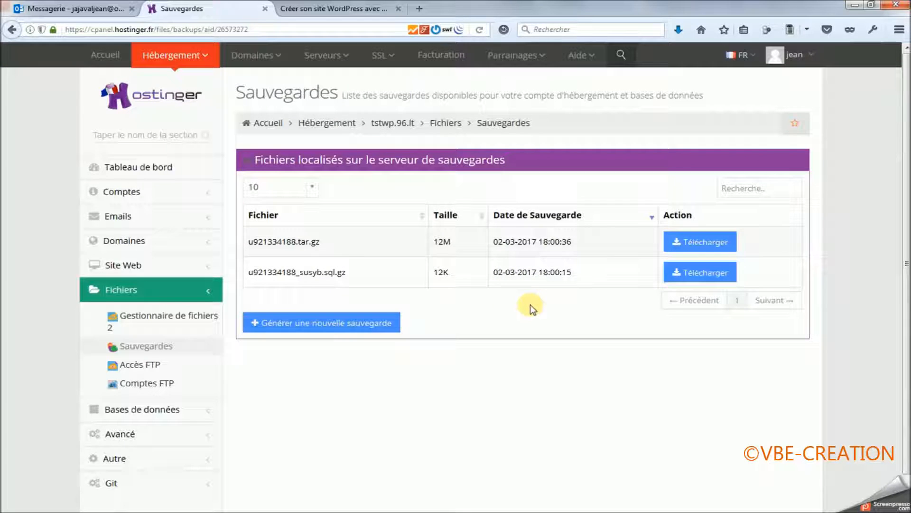
Check the FTP download's progress in FileZilla and return to the Sauvegardes page in the browser
click(446, 511)
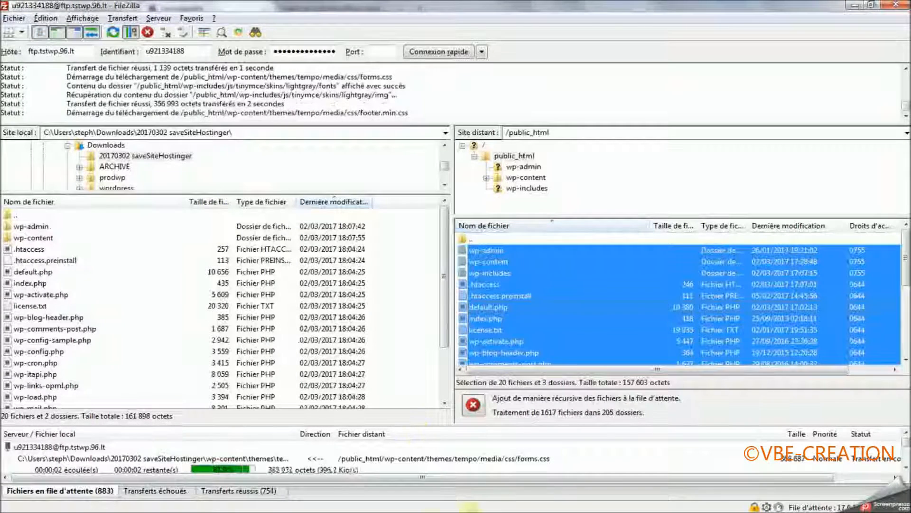
click(467, 511)
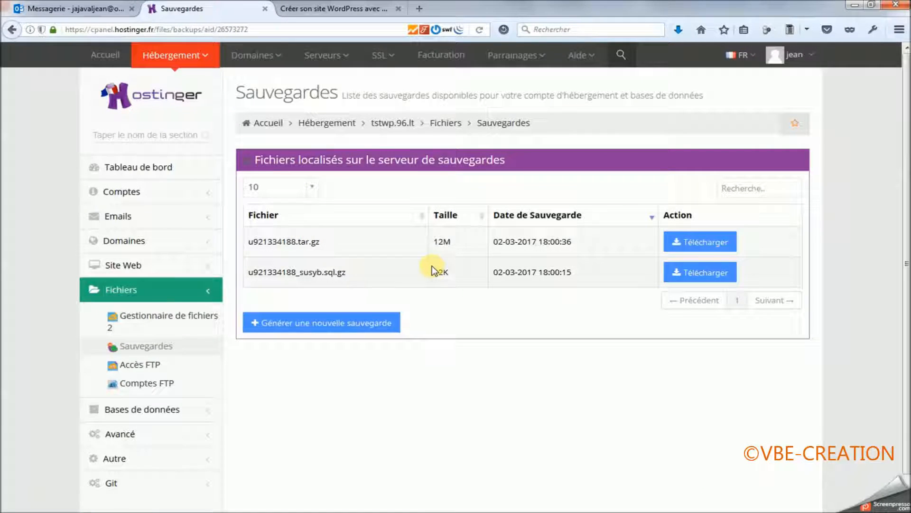